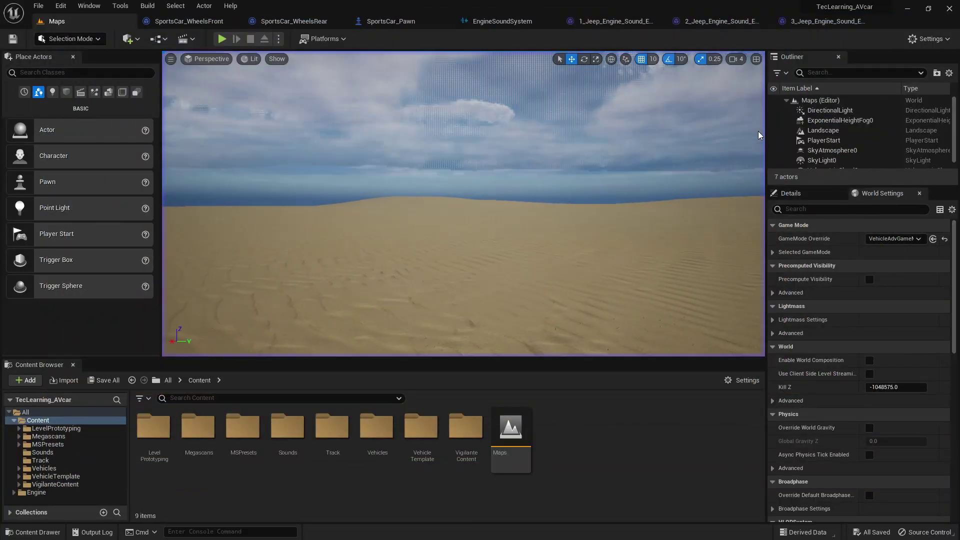
Step: Switch to the Notepad file, highlight the project link under Free Project Links, and return to Unreal Editor
key(super)
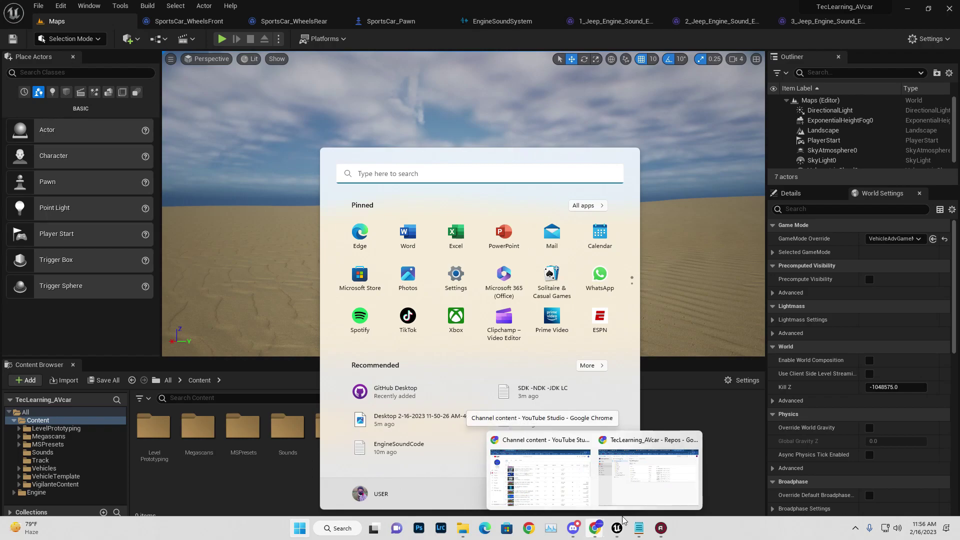
mouse_move(647, 529)
click(702, 488)
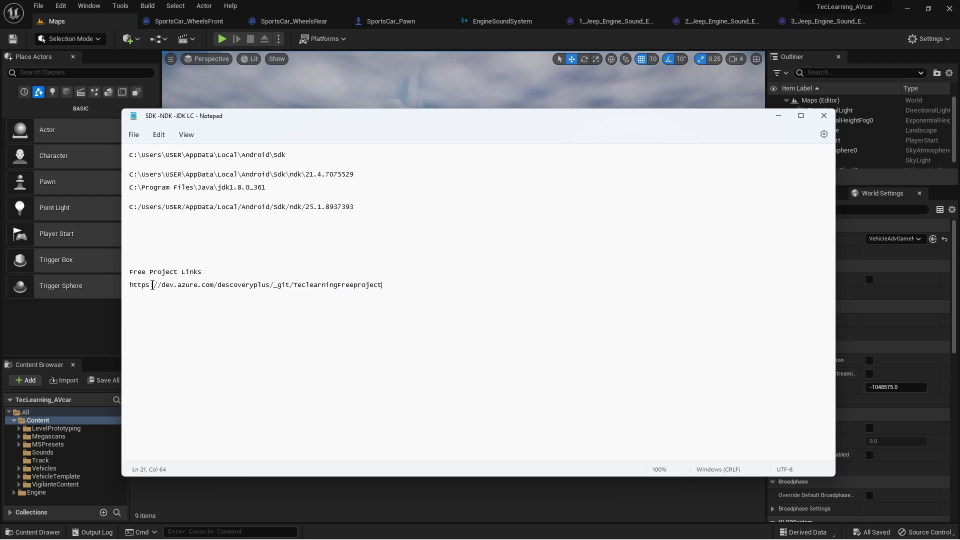
drag(381, 285, 109, 285)
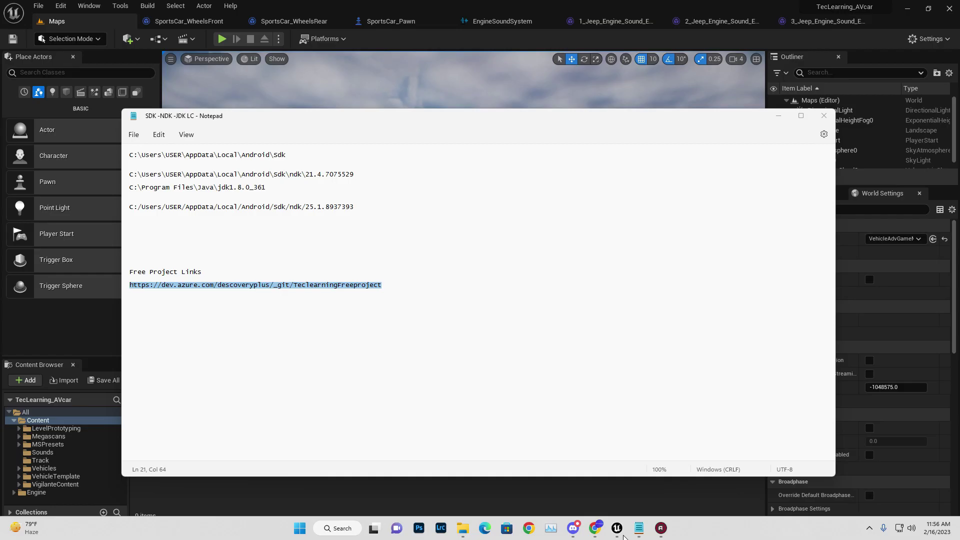
click(617, 528)
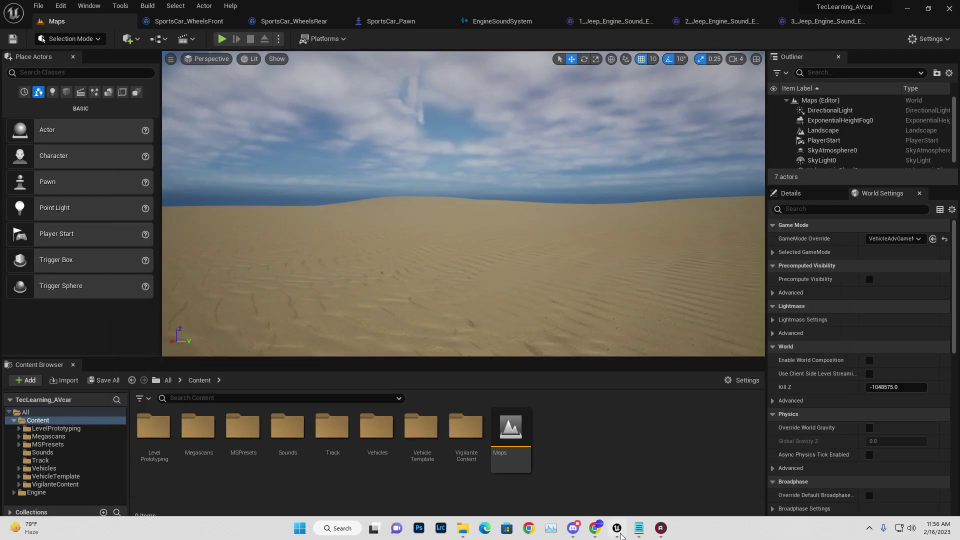
Step: Switch to Chrome and open the root files of the TeclearningFreeproject repository in Azure DevOps
key(super)
mouse_move(602, 529)
click(648, 478)
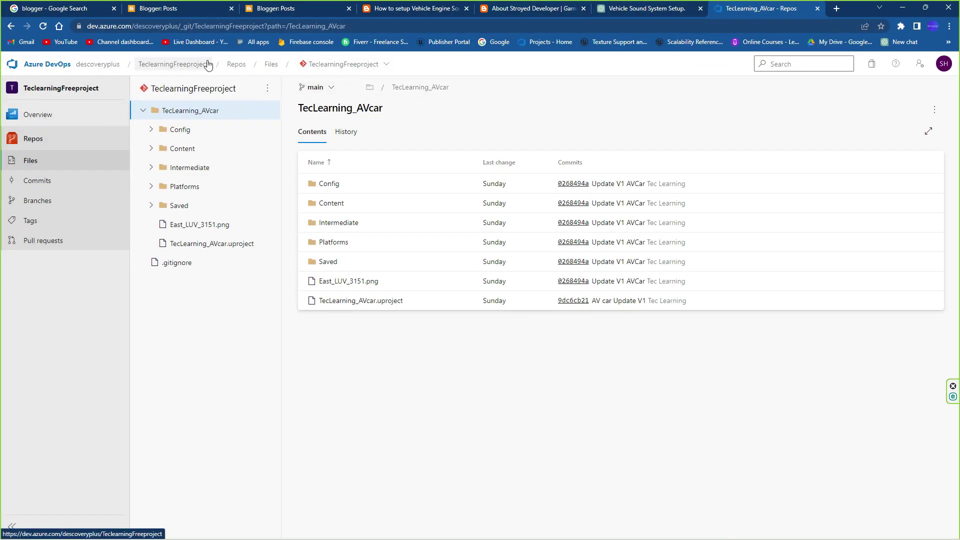
click(189, 70)
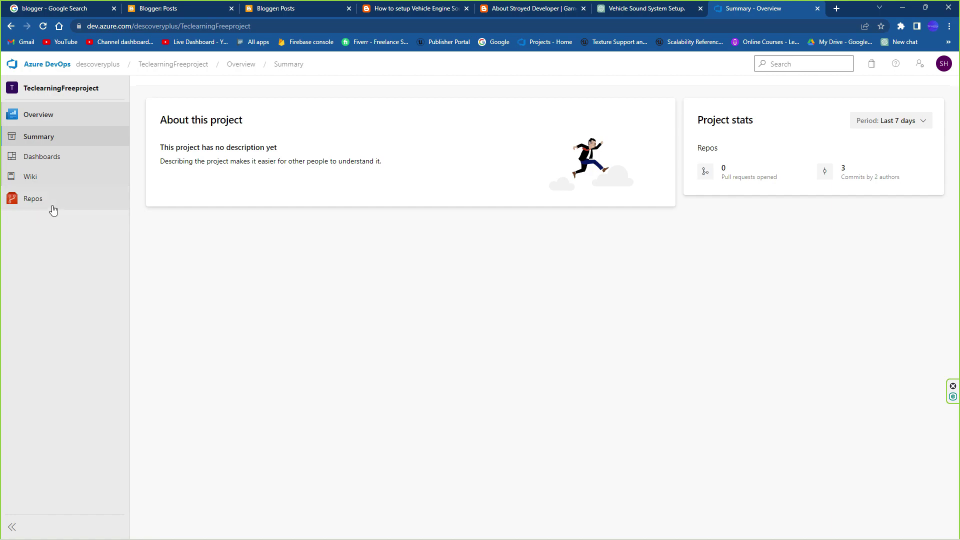
click(36, 200)
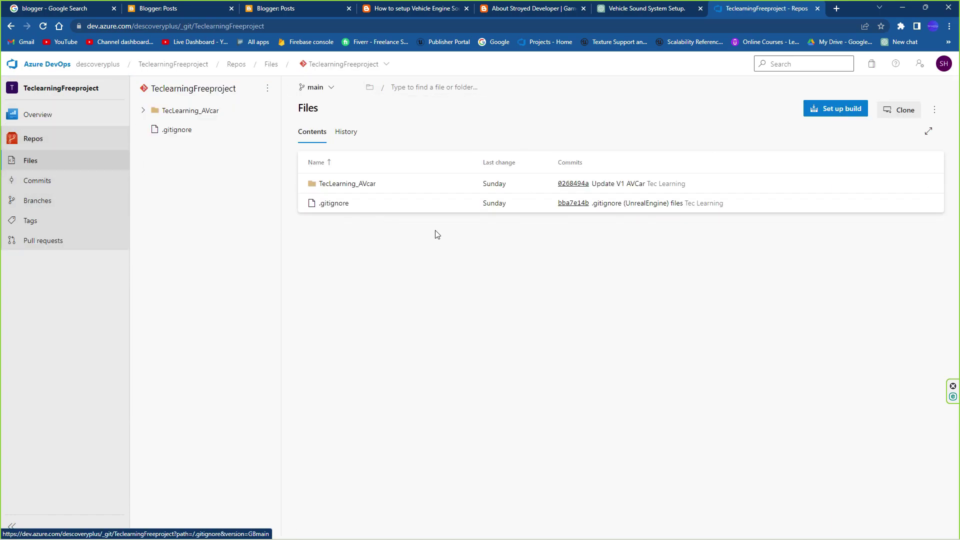
Step: View the repository's clone address and zip download option, and open its TecLearning_AVcar folder
click(888, 115)
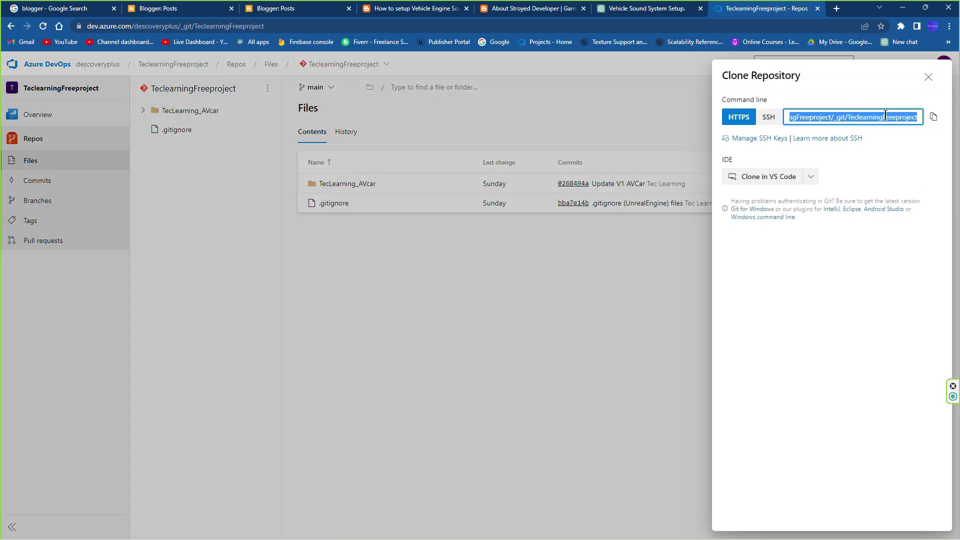
click(928, 80)
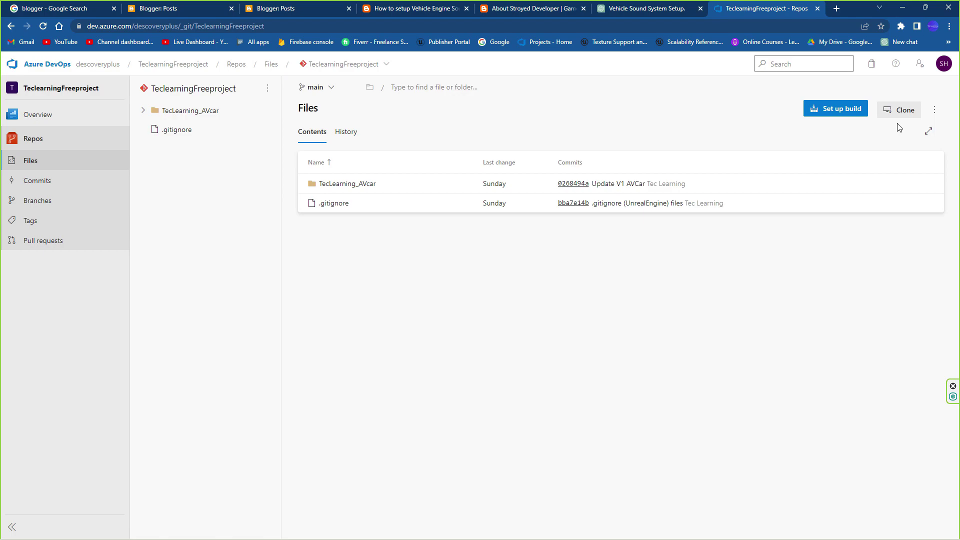
click(936, 113)
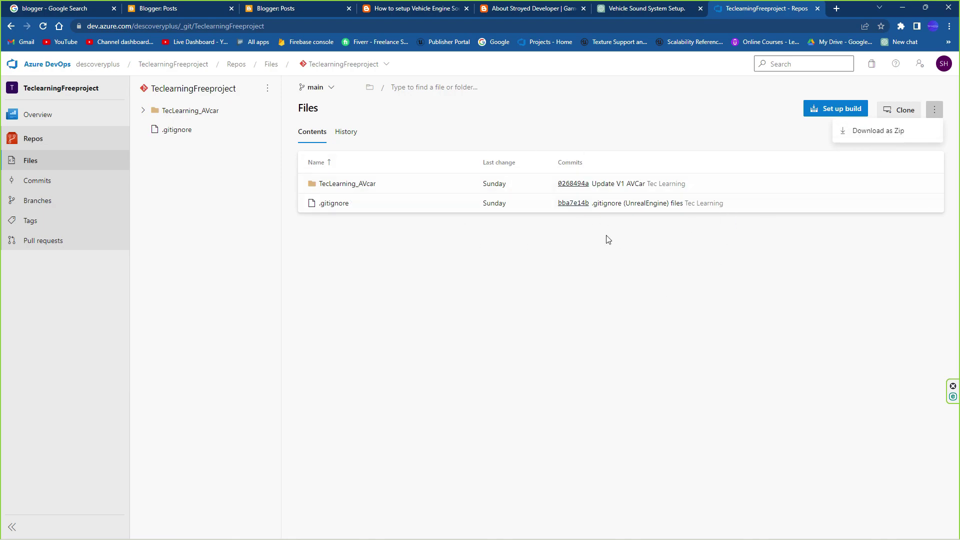
click(449, 240)
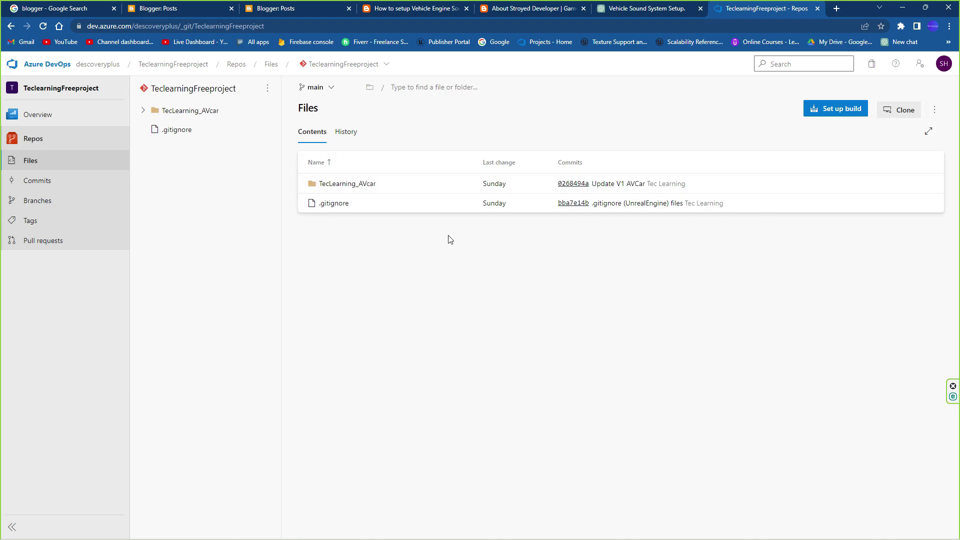
click(329, 189)
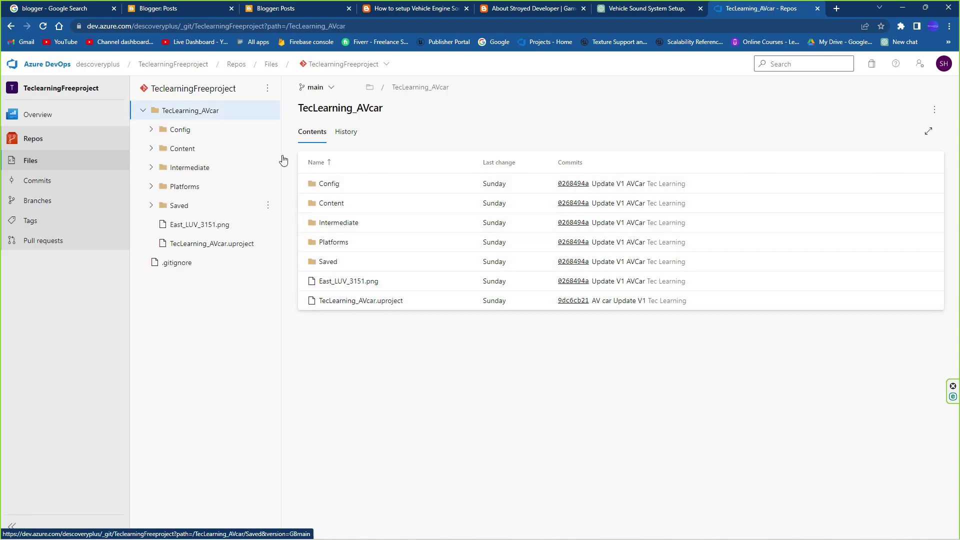
Step: Return to Unreal Editor and open the project's Sounds folder
click(901, 7)
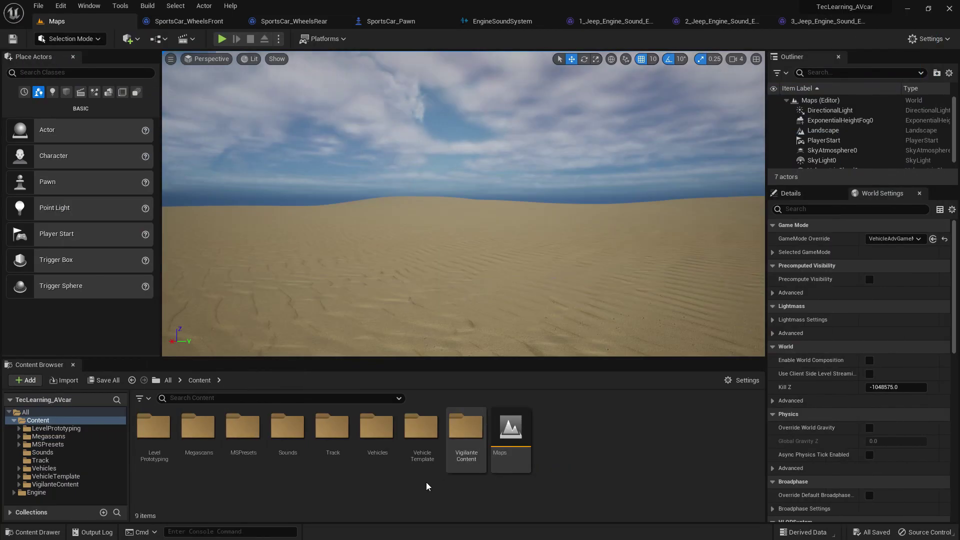
click(287, 430)
double_click(287, 431)
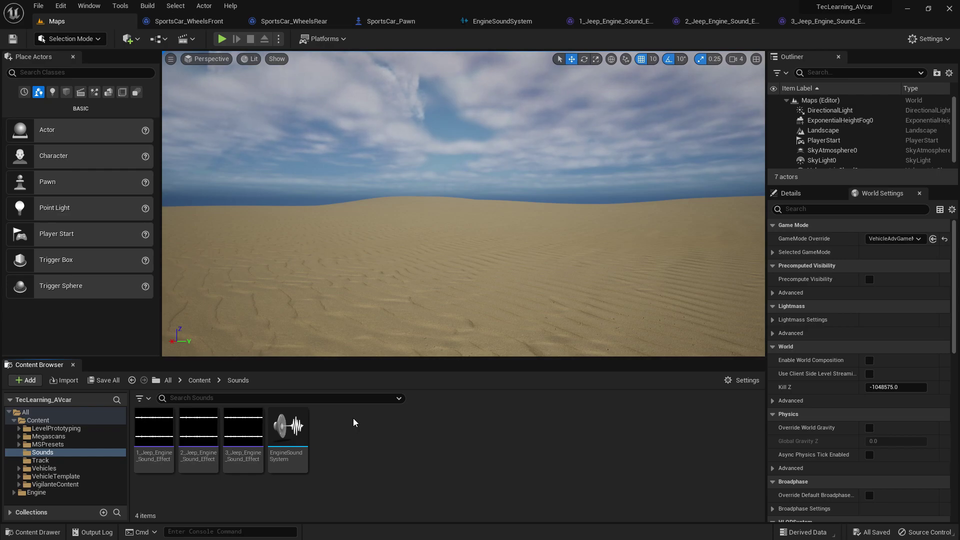
right_drag(402, 300, 430, 325)
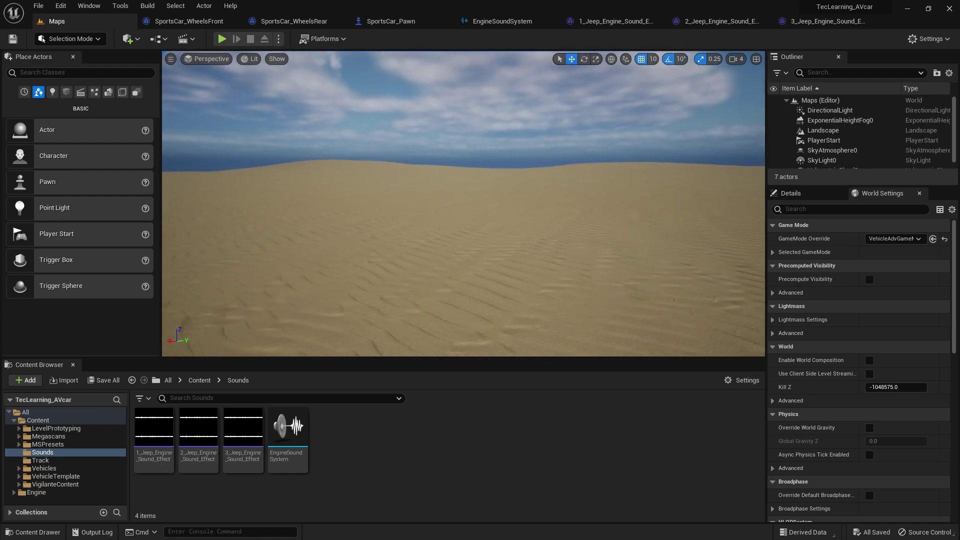
Step: Switch to Chrome and read the introduction of the blog article on setting up a vehicle engine sound system
key(super)
mouse_move(605, 528)
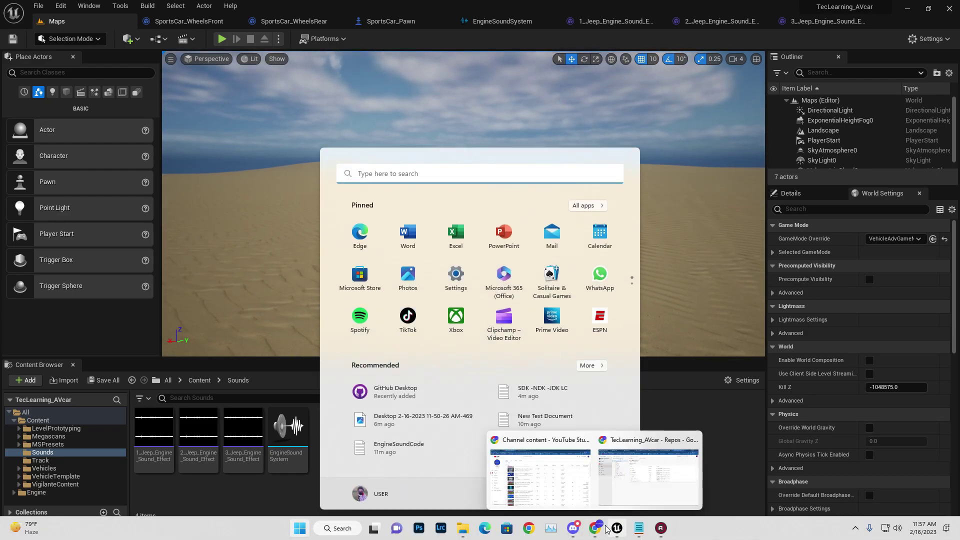
click(646, 482)
click(419, 7)
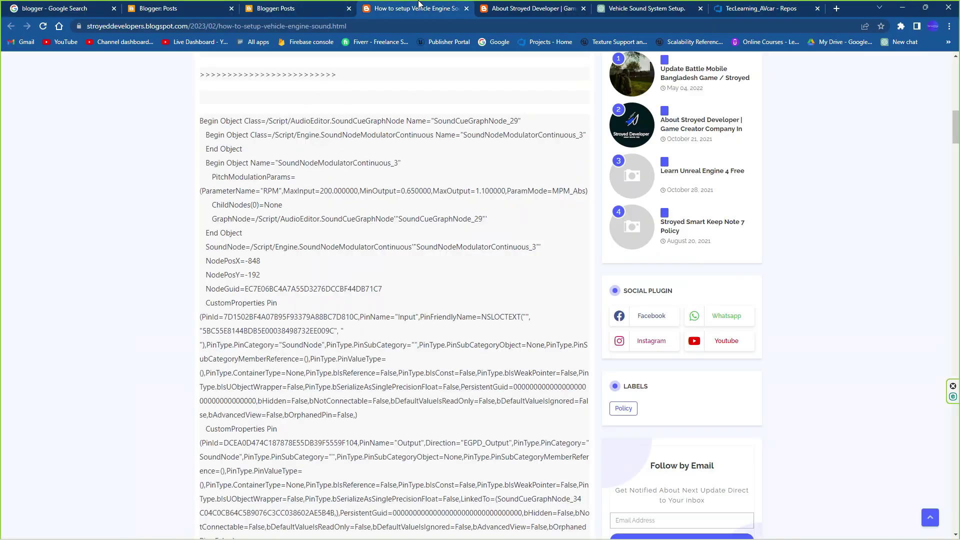
scroll(393, 253, up, 10)
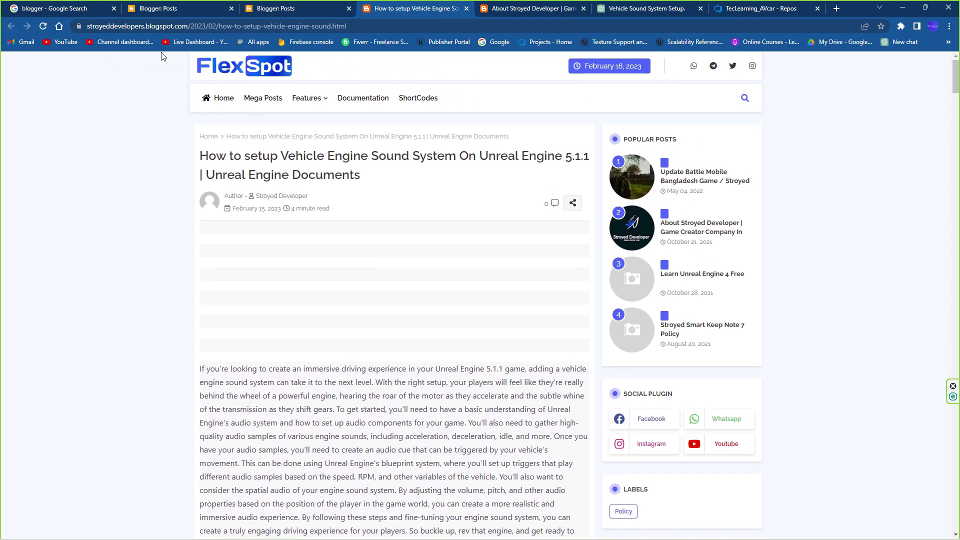
scroll(384, 210, down, 10)
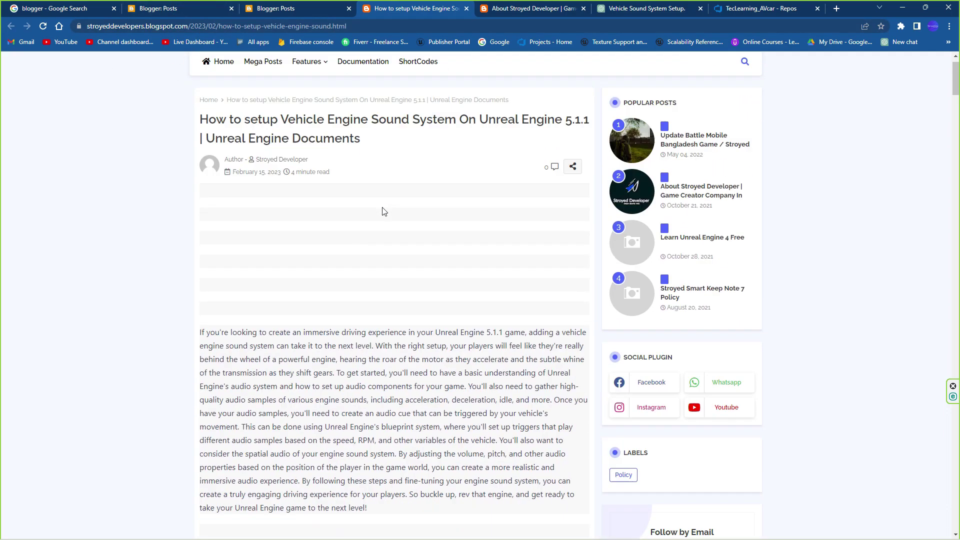
scroll(283, 246, up, 10)
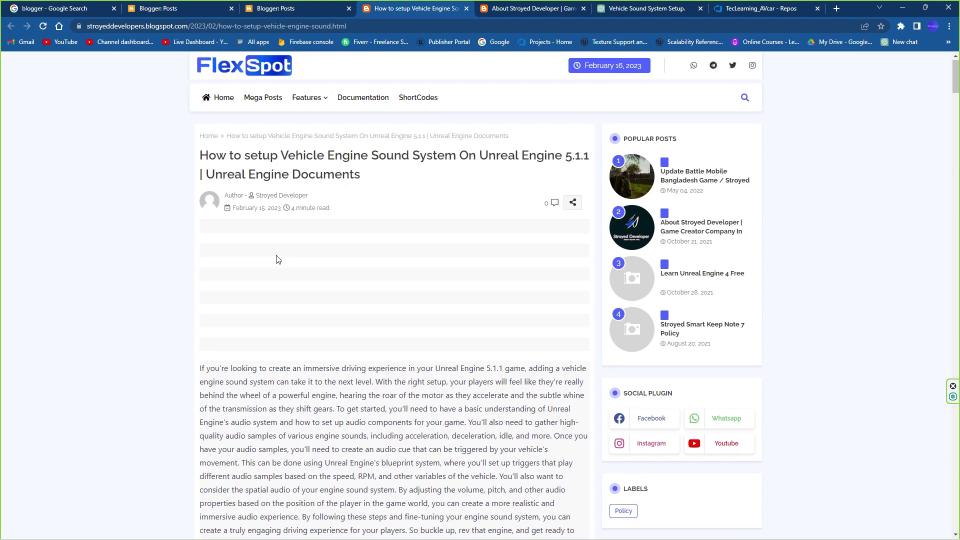
scroll(274, 259, down, 3)
drag(262, 246, 419, 380)
scroll(451, 357, down, 6)
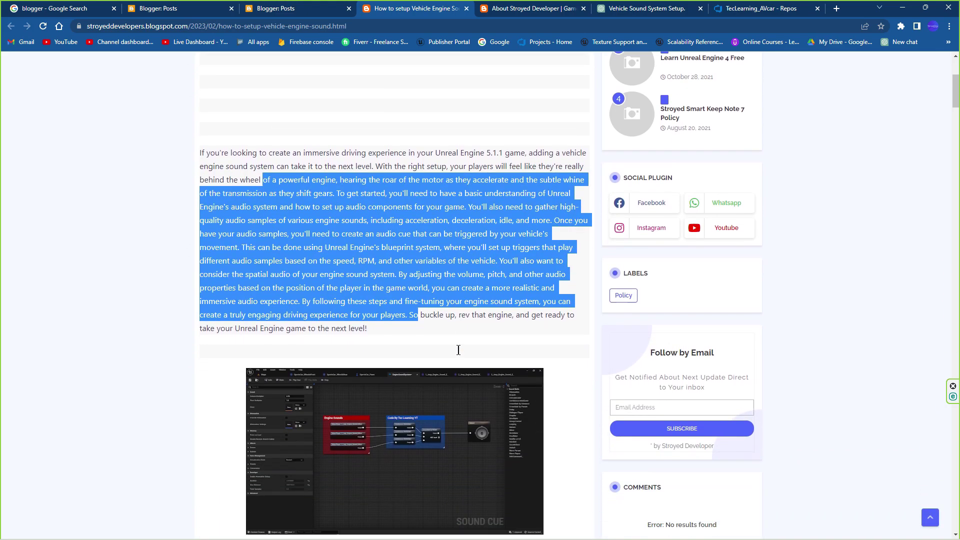
scroll(373, 250, down, 3)
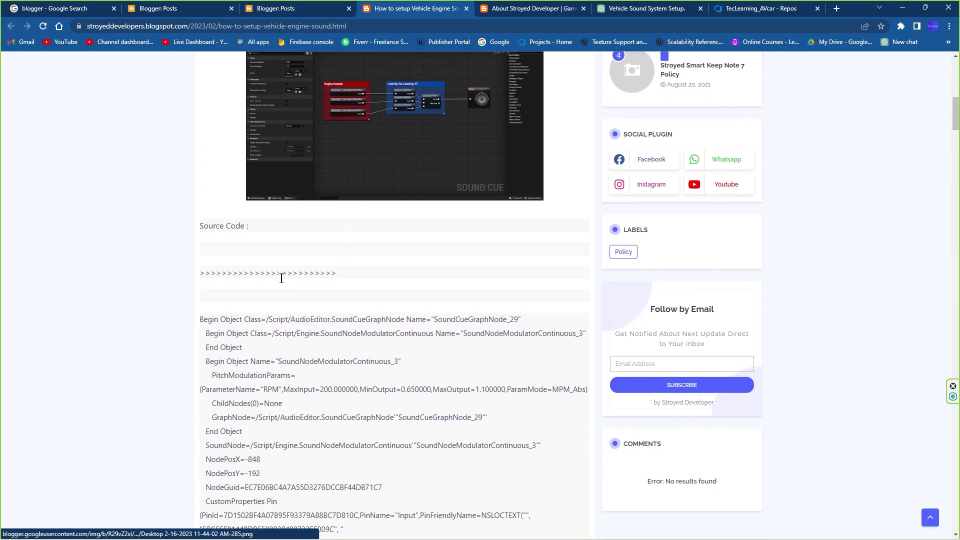
Step: Examine the article's sound cue screenshot and Source Code section, and return to Unreal Editor
drag(209, 272, 487, 368)
click(229, 223)
scroll(279, 216, up, 3)
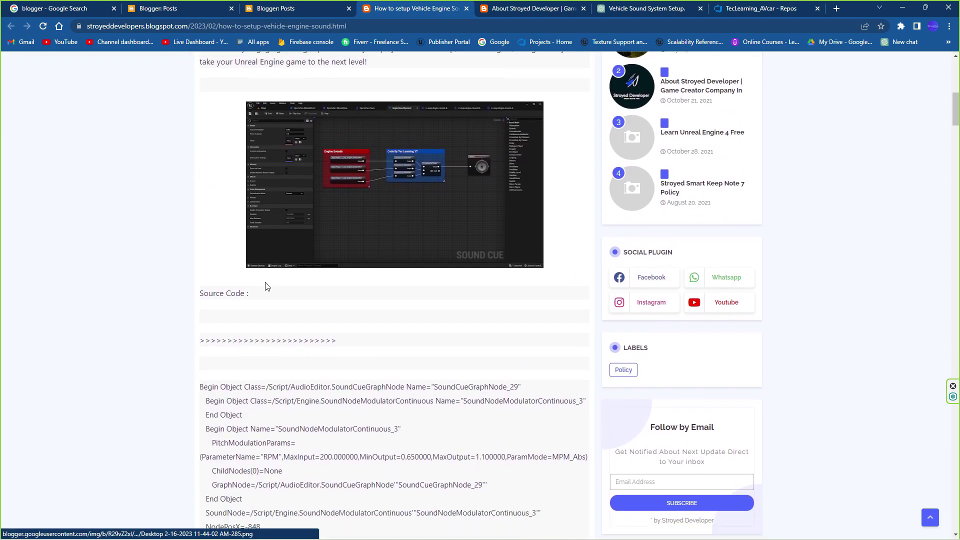
scroll(266, 287, up, 4)
scroll(380, 350, down, 2)
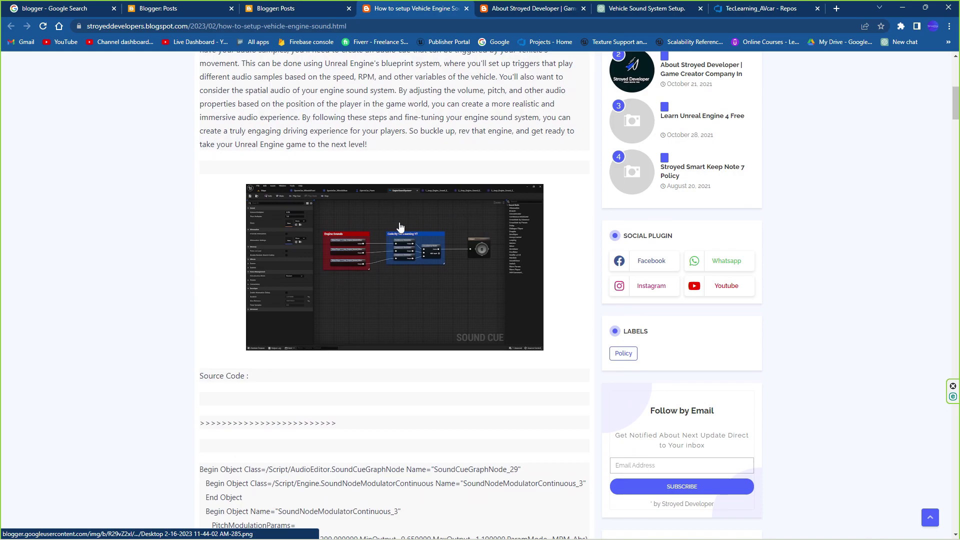
scroll(405, 250, down, 2)
click(604, 531)
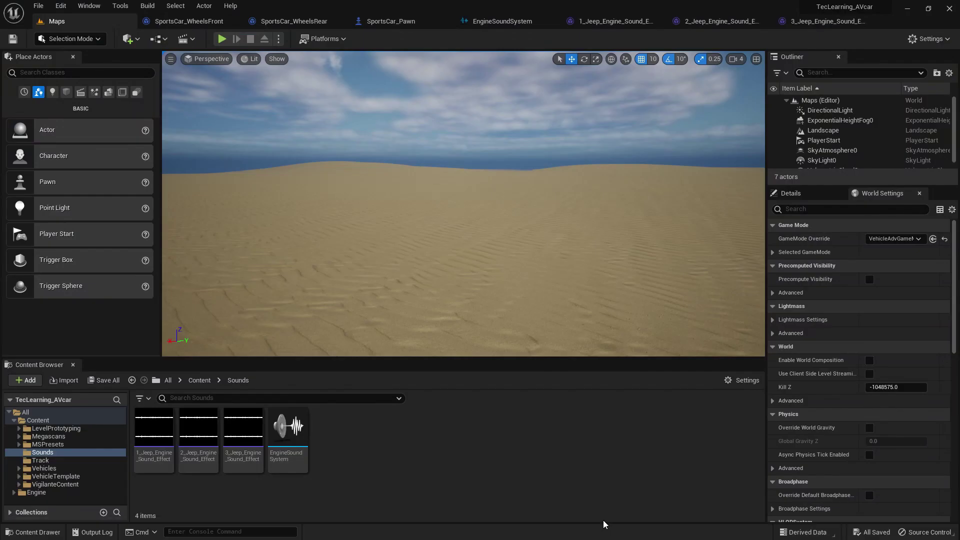
right_click(350, 432)
mouse_move(360, 408)
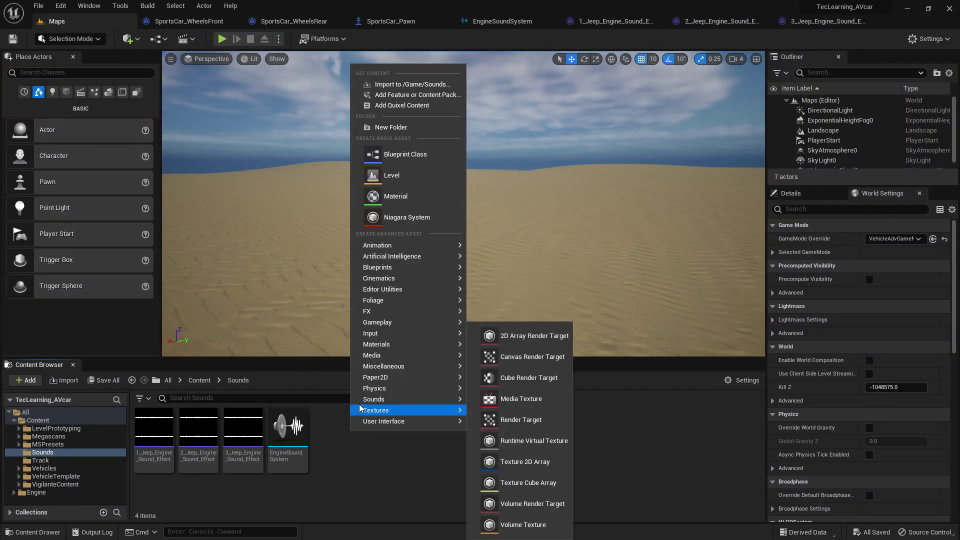
mouse_move(410, 403)
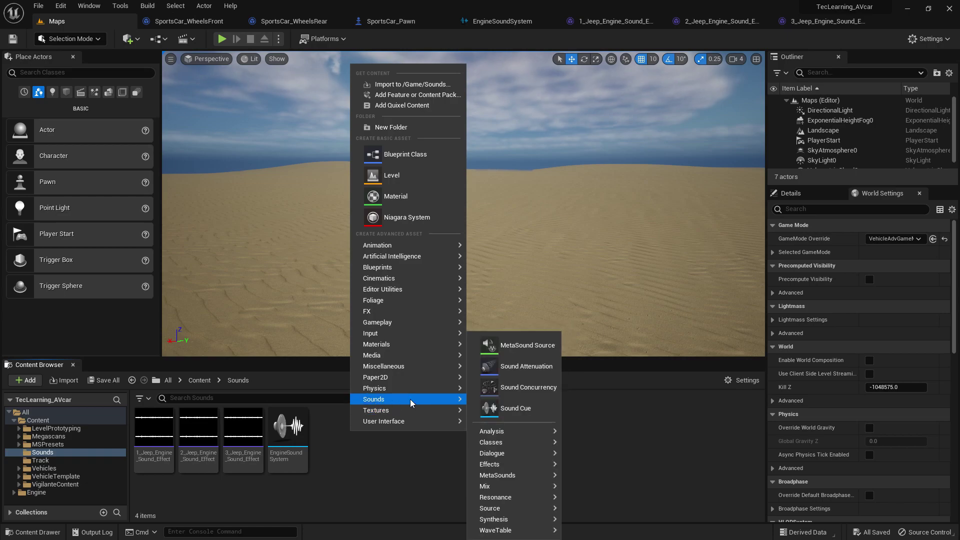
click(390, 445)
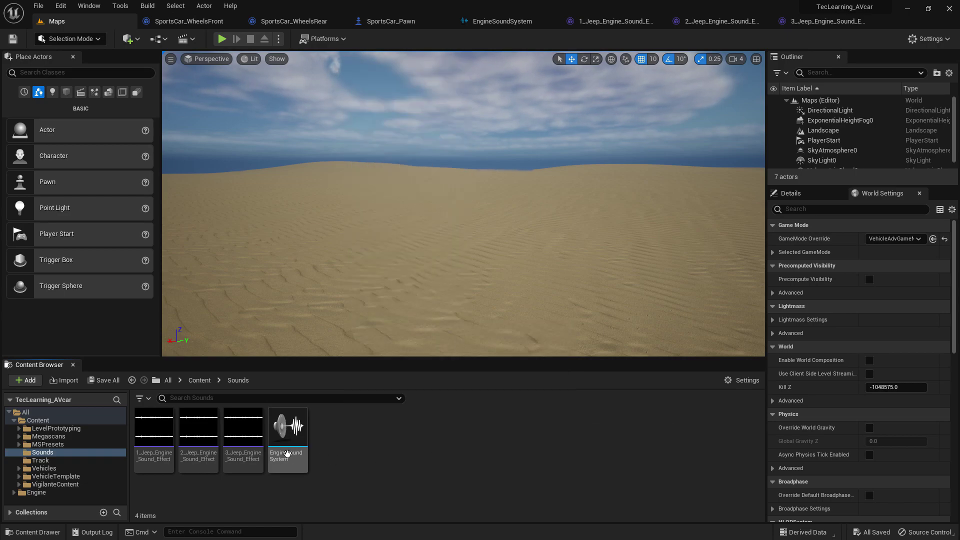
Step: Open the EngineSoundSystem sound cue and delete every node and comment box except the Output node
double_click(287, 453)
scroll(345, 333, up, 5)
drag(276, 124, 678, 427)
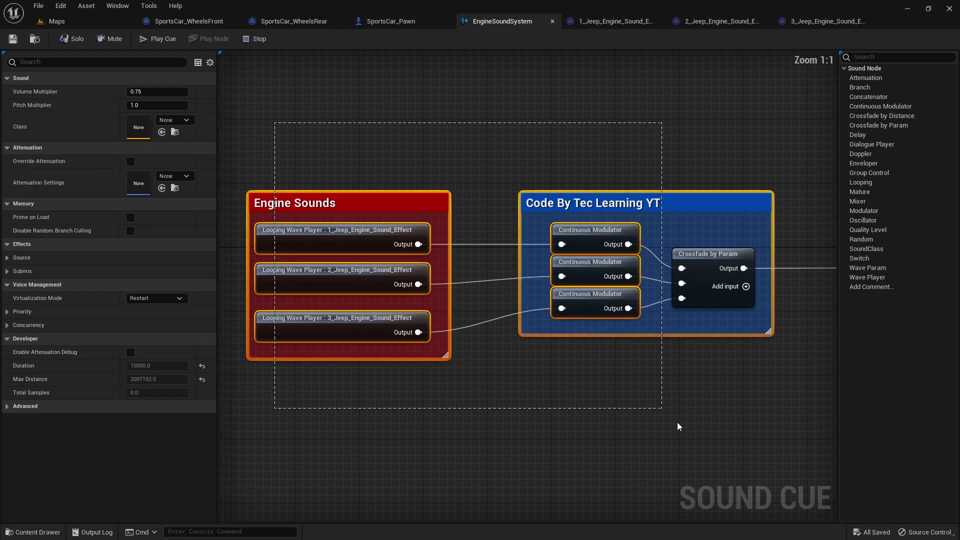
key(Delete)
scroll(609, 343, down, 4)
Step: Copy the sound cue source code from the blog article in Chrome, from the first Begin Object to the End Object before Vehicle BP
key(super)
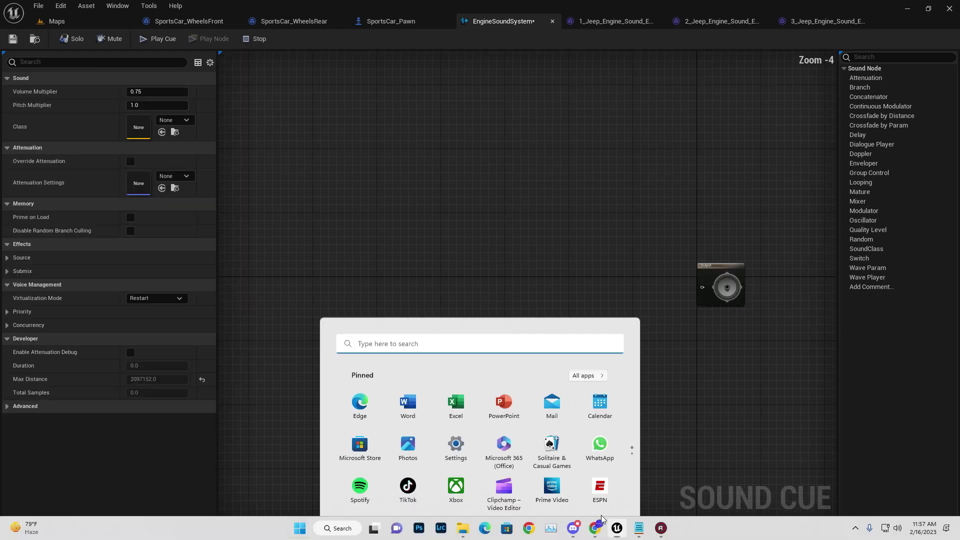
mouse_move(639, 529)
mouse_move(597, 530)
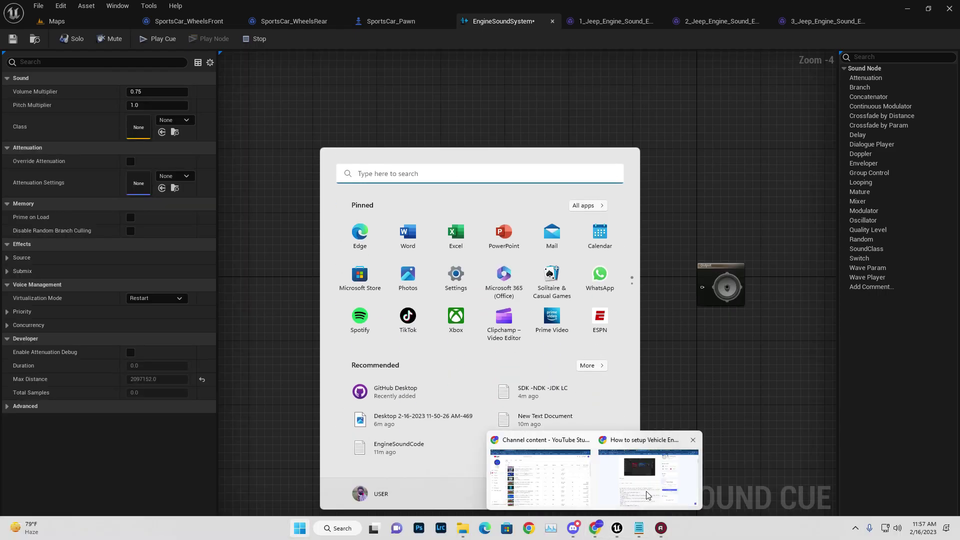
click(650, 475)
scroll(203, 230, down, 3)
drag(199, 219, 251, 316)
scroll(291, 536, down, 15)
right_click(236, 286)
click(263, 294)
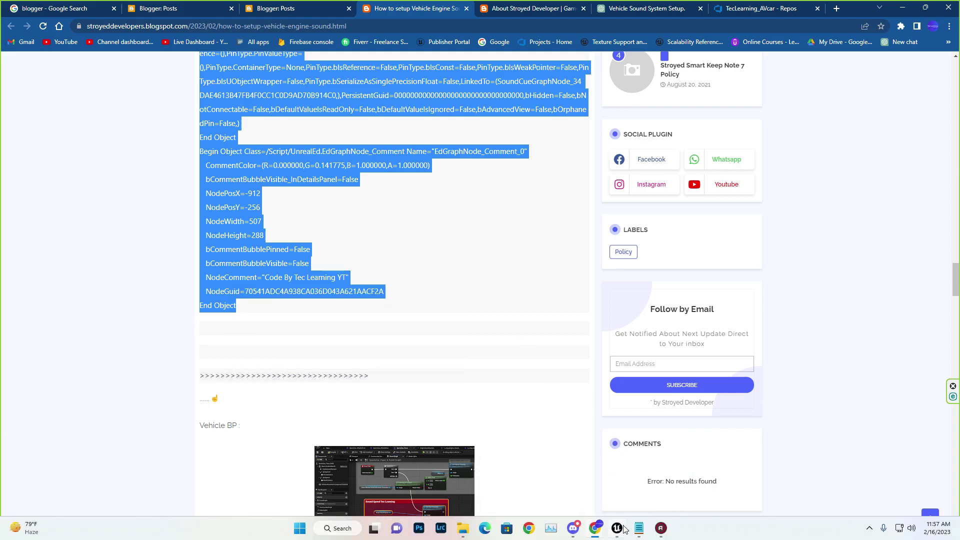
Step: Paste the copied nodes into the EngineSoundSystem graph near the Output node and connect Crossfade by Param to Output
click(623, 529)
key(ctrl+v)
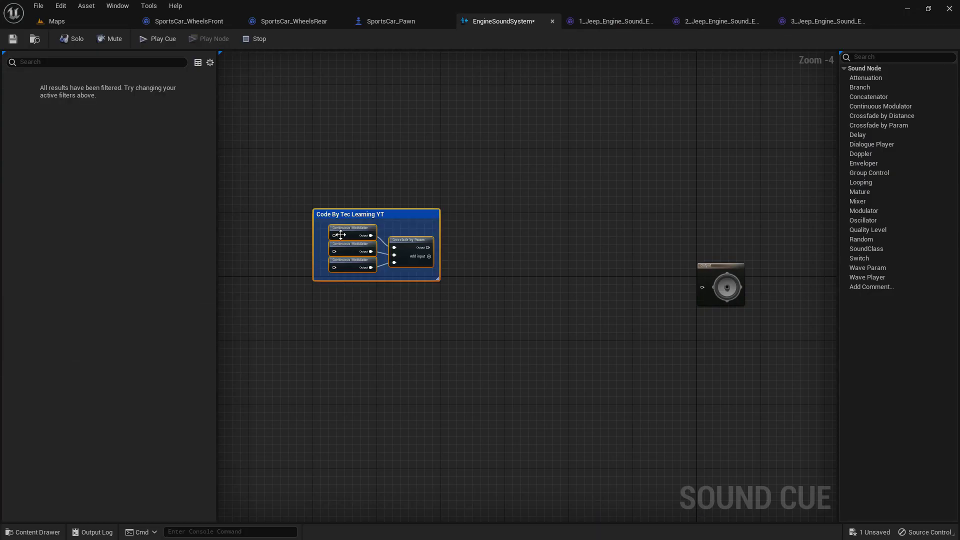
drag(373, 214, 585, 259)
right_drag(557, 242, 485, 219)
scroll(635, 280, up, 4)
drag(495, 261, 625, 254)
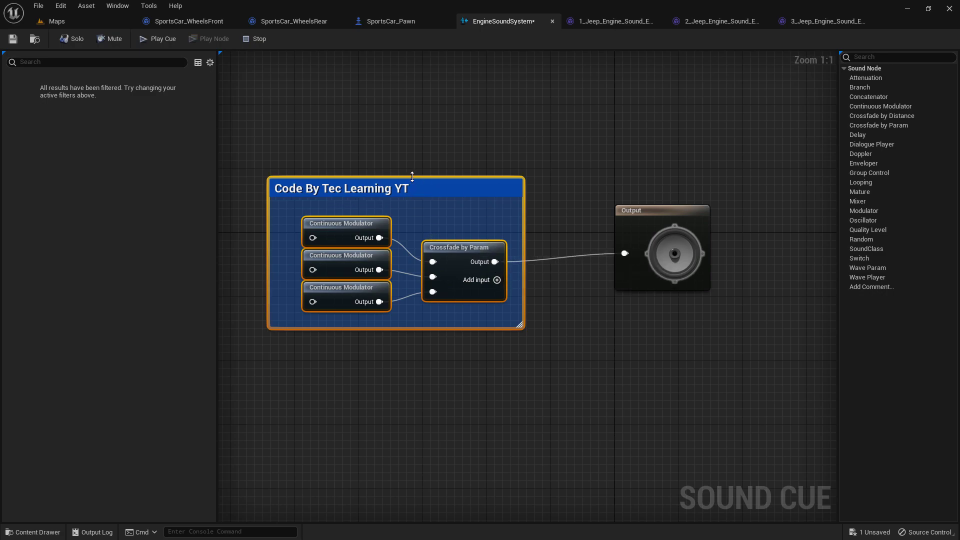
Step: Add the 1_, 2_ and 3_Jeep_Engine_Sound_Effect waves from the Sounds folder to the EngineSoundSystem graph, beside the Continuous Modulators
right_drag(372, 155, 468, 131)
click(302, 215)
right_drag(378, 232, 453, 230)
click(37, 531)
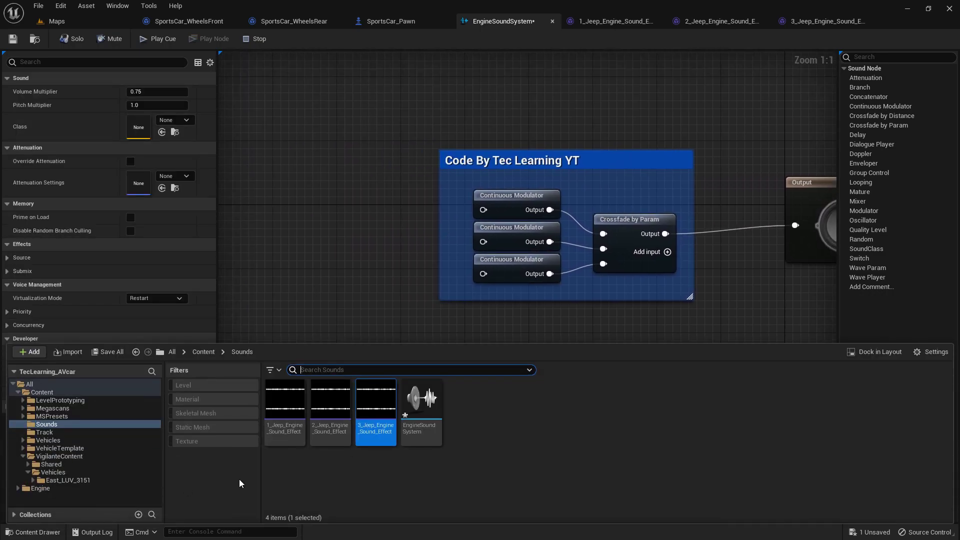
click(284, 415)
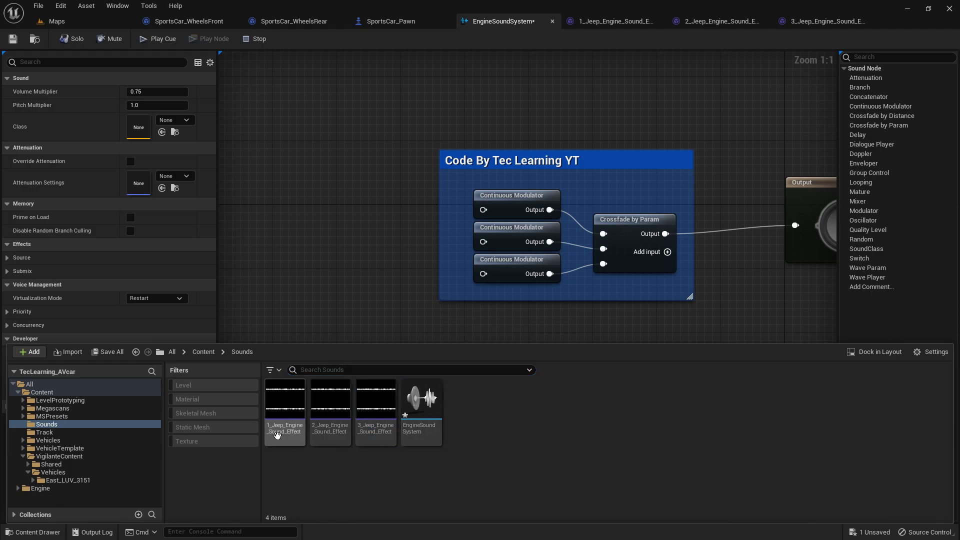
drag(284, 415, 232, 159)
click(37, 531)
drag(330, 410, 232, 248)
click(38, 531)
drag(375, 410, 295, 316)
right_drag(287, 316, 439, 329)
Step: Enable looping on all three Wave Player nodes together
drag(384, 372, 415, 196)
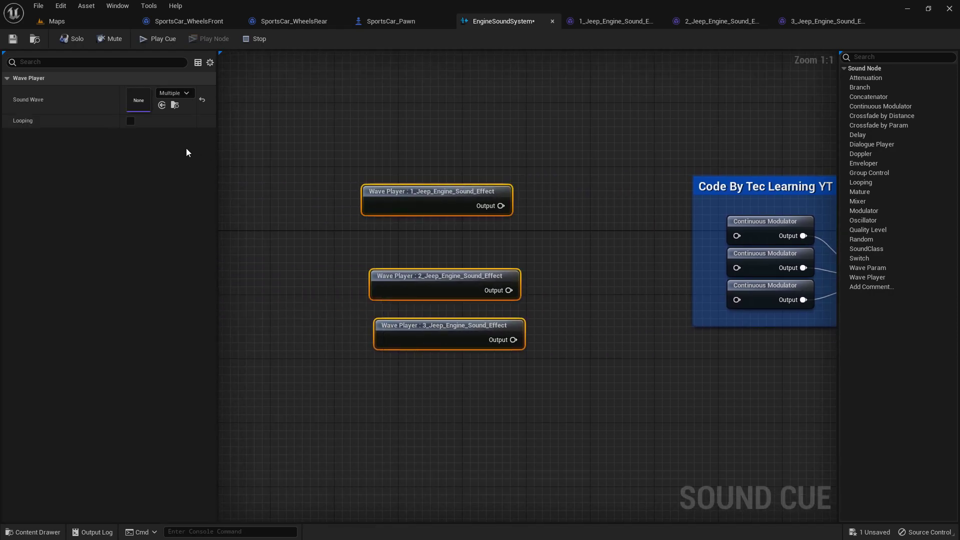
click(133, 121)
click(572, 272)
Step: Connect Wave Players 1, 2 and 3 to the Continuous Modulators in order, align them in a column, and save the sound cue
right_drag(572, 272, 422, 245)
drag(349, 180, 588, 209)
drag(369, 263, 388, 314)
right_drag(475, 261, 577, 278)
drag(371, 200, 382, 244)
drag(386, 329, 378, 313)
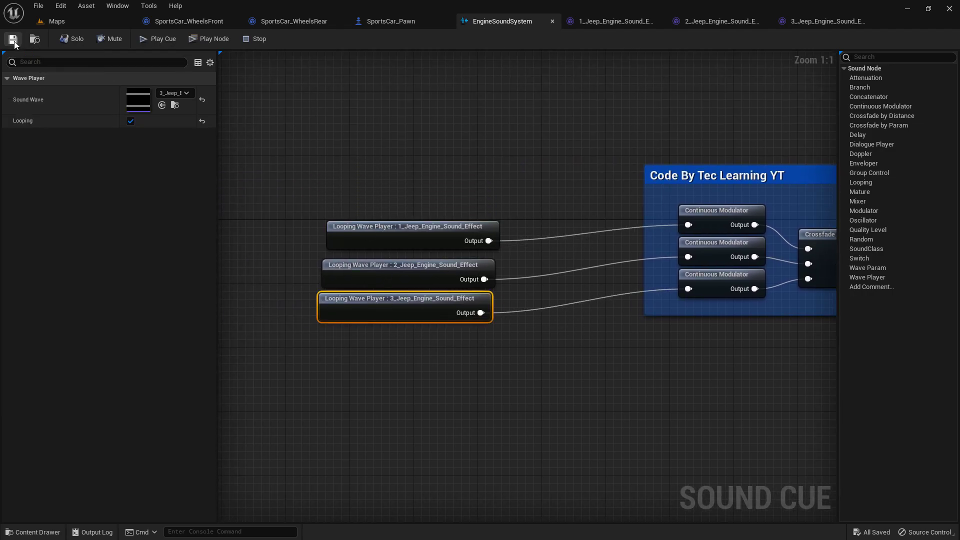
Step: Open SportsCar_Pawn and examine its Sound Speed Tec Learning section in the event graph, its viewport and its Brake Lights function
right_drag(488, 151, 352, 170)
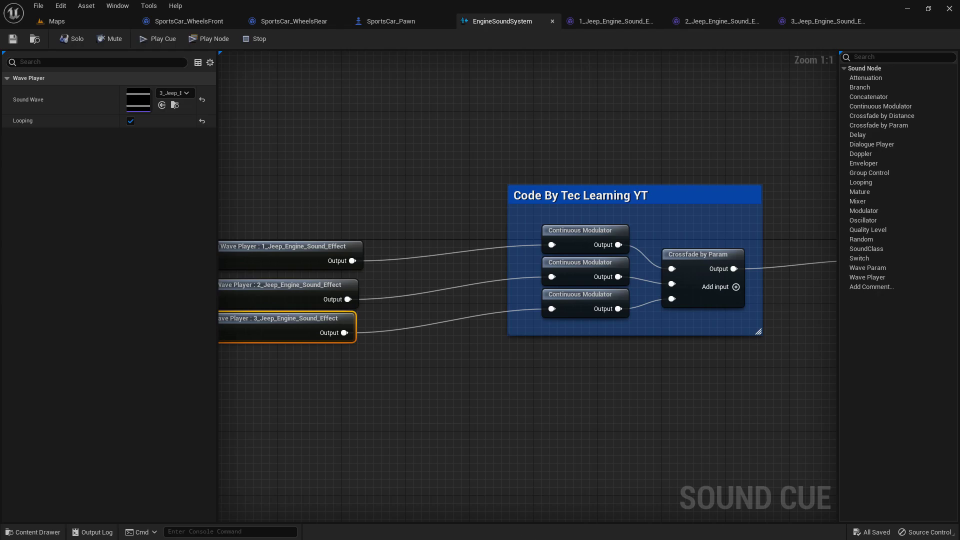
key(super)
key(super)
click(383, 15)
scroll(450, 269, up, 3)
right_drag(352, 248, 407, 260)
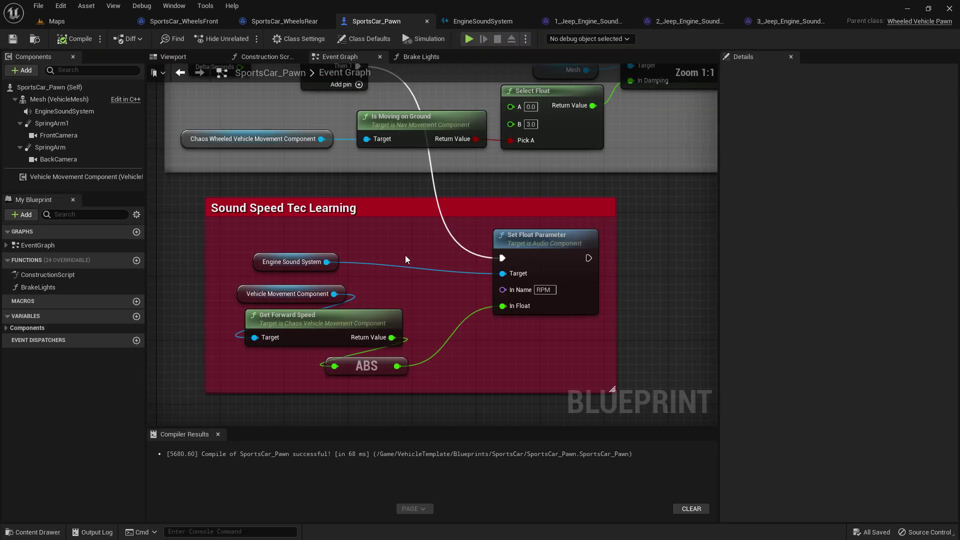
right_drag(243, 129, 303, 191)
click(180, 56)
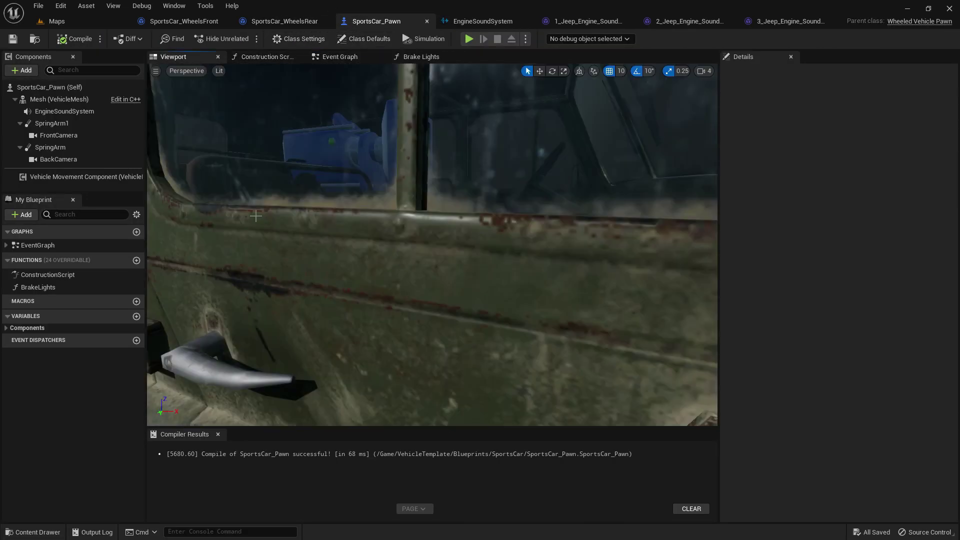
click(411, 56)
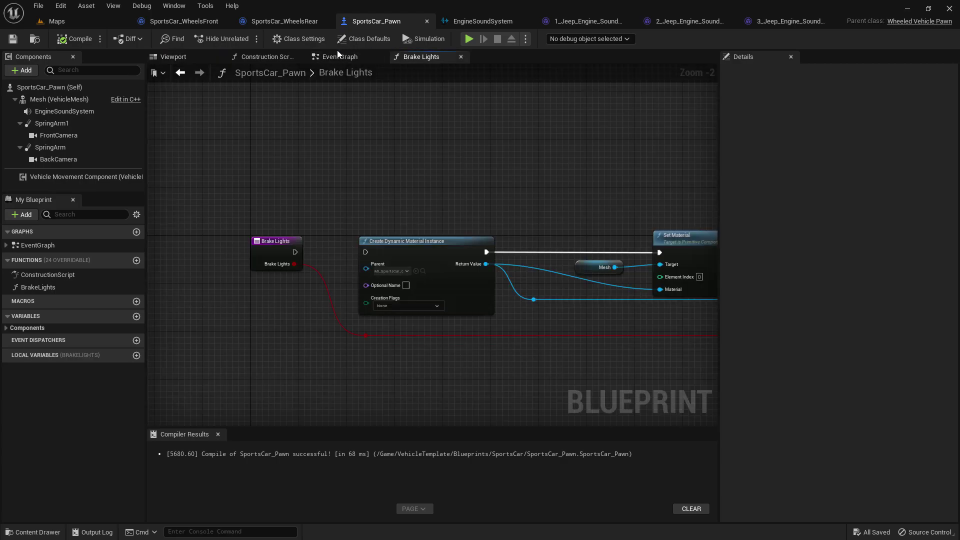
click(341, 56)
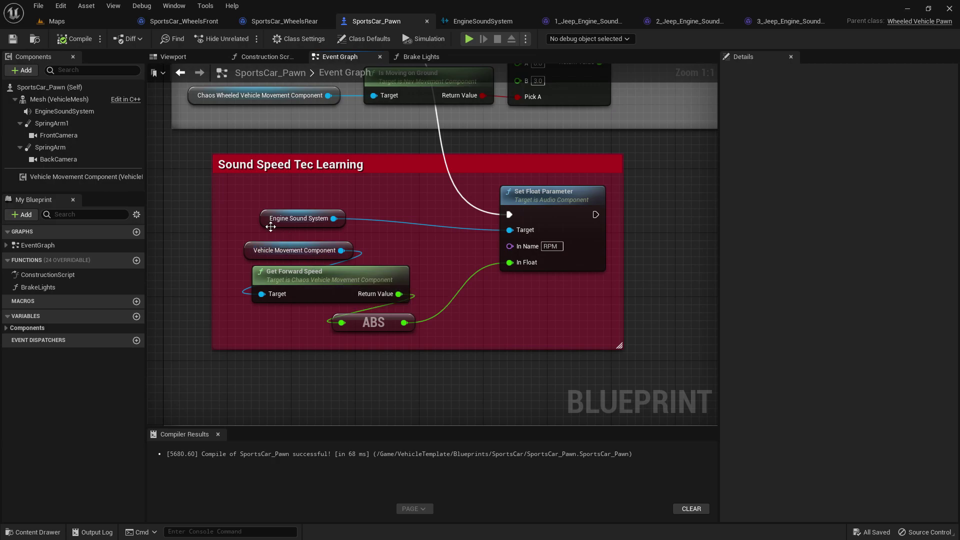
Step: Examine the EngineSoundSystem audio component's details and the Get Forward Speed and Set Float Parameter nodes in SportsCar_Pawn's event graph
click(280, 218)
click(173, 56)
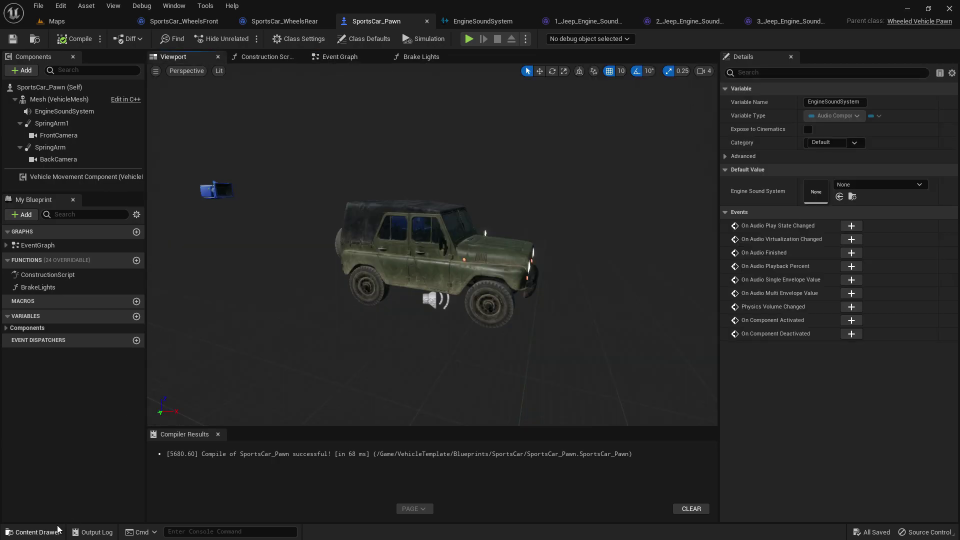
click(38, 532)
click(64, 111)
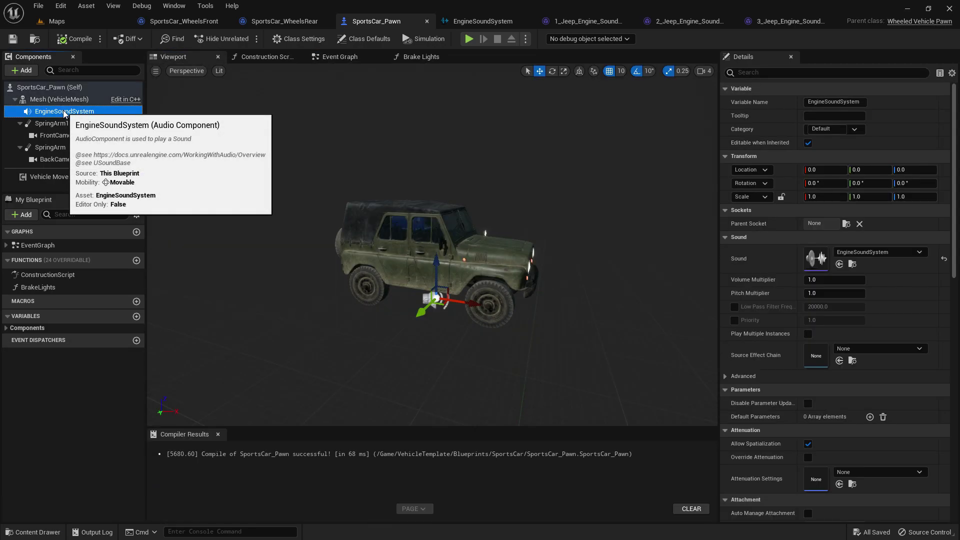
click(340, 56)
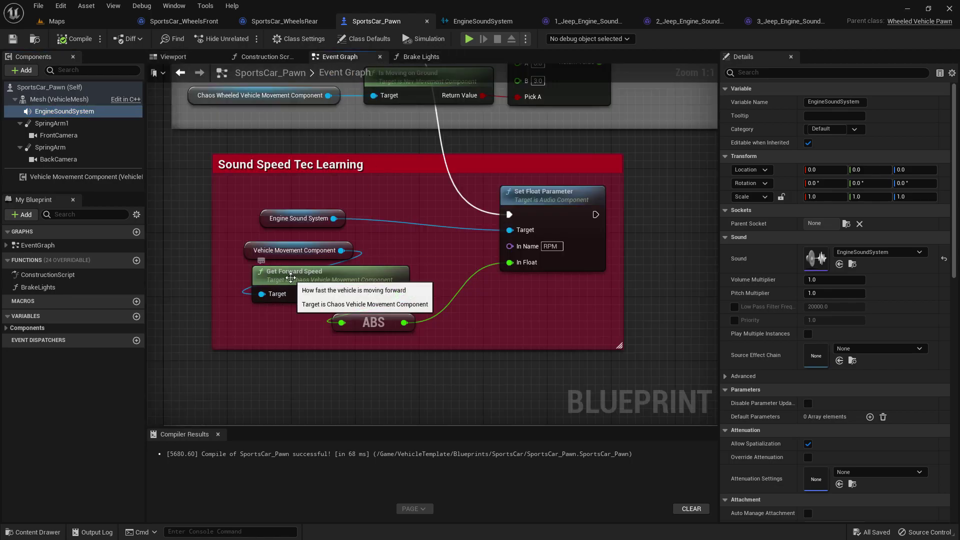
click(290, 278)
right_drag(502, 249, 424, 322)
click(482, 278)
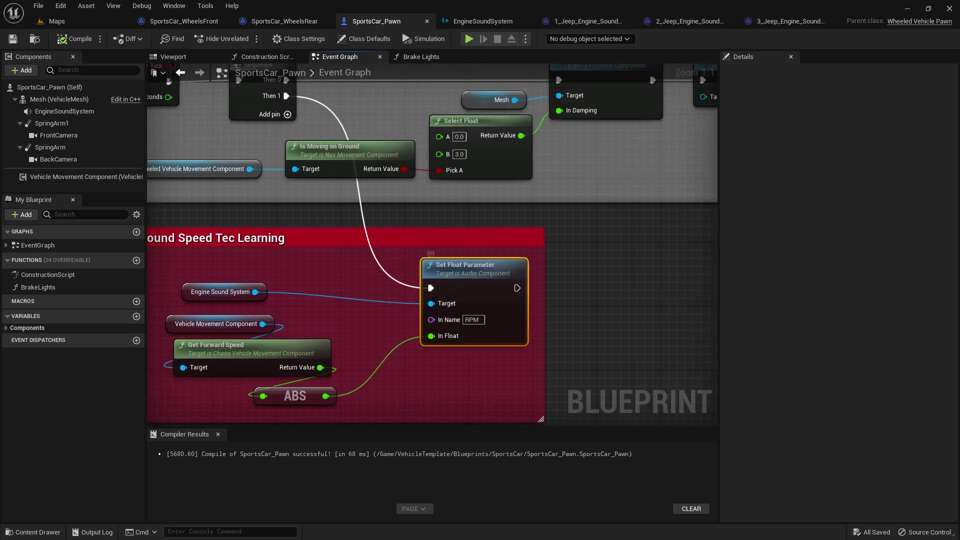
right_drag(483, 278, 439, 200)
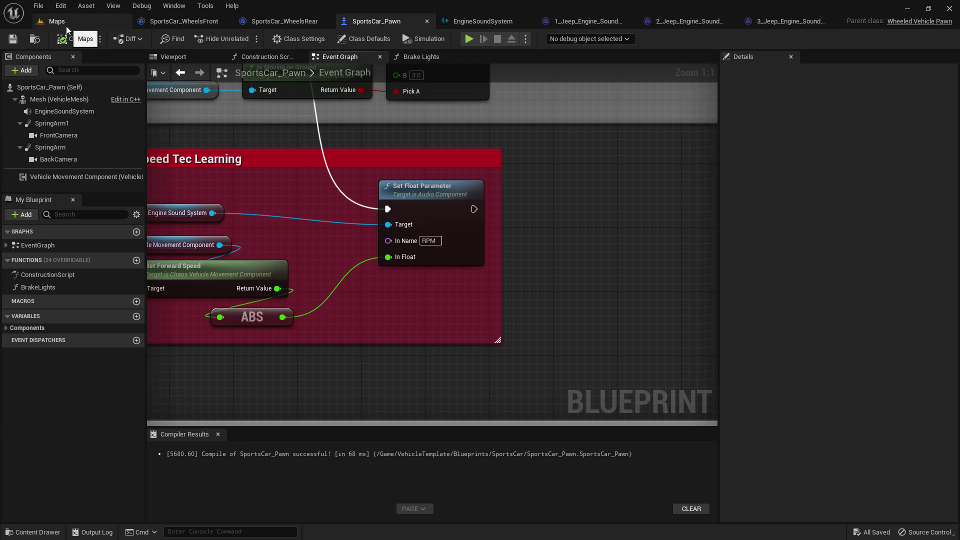
Step: Play-test the Maps level by driving the jeep forward, steering and reversing to check the engine sound, and end the session
click(86, 28)
click(320, 95)
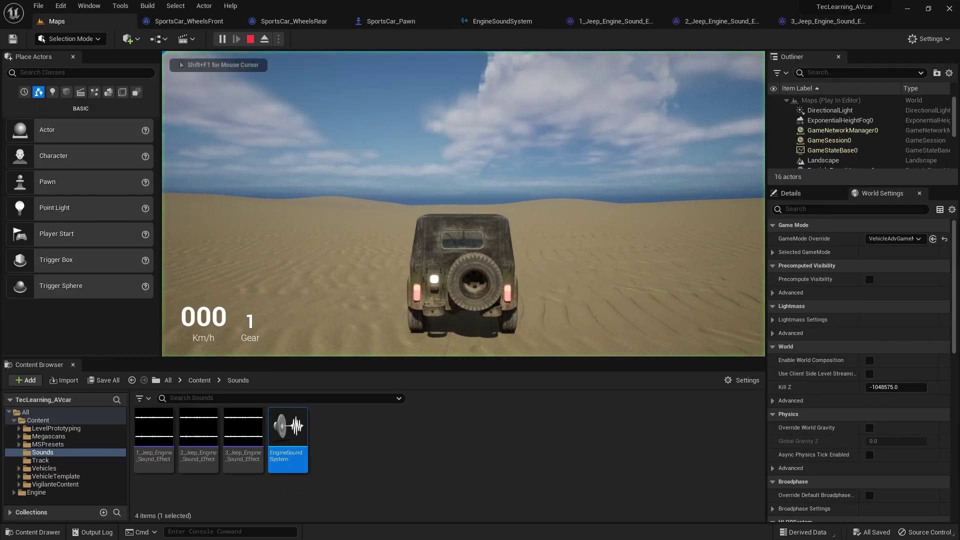
key(w)
key(d)
key(a)
key(w)
key(a)
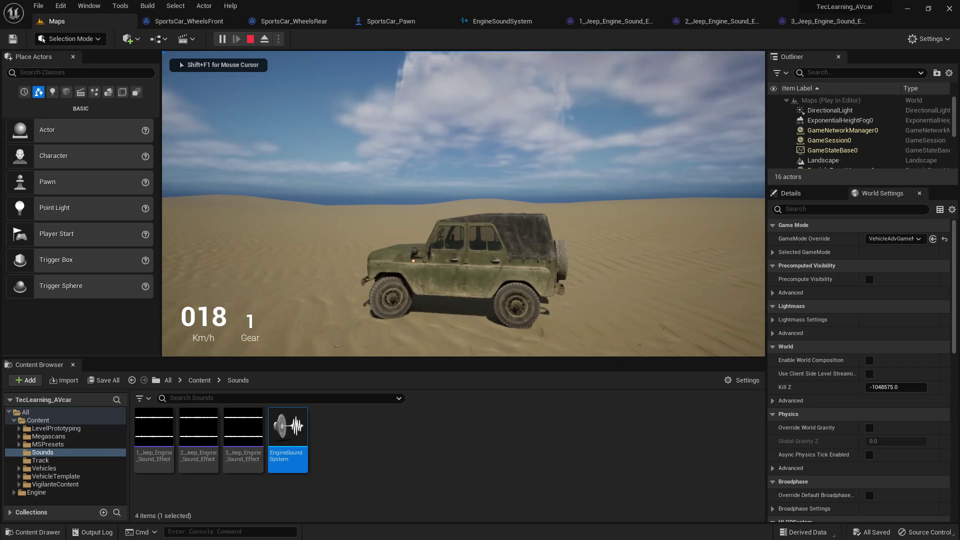
key(s)
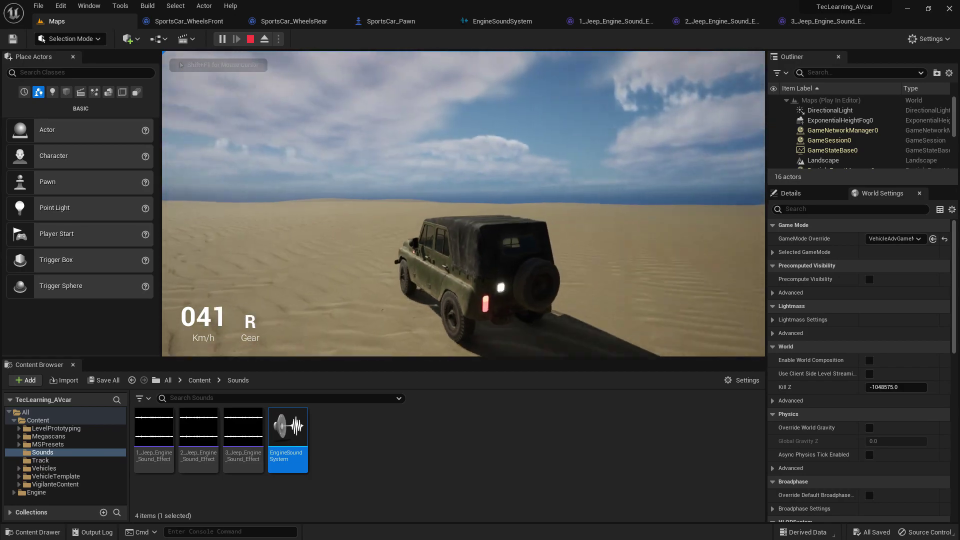
key(Escape)
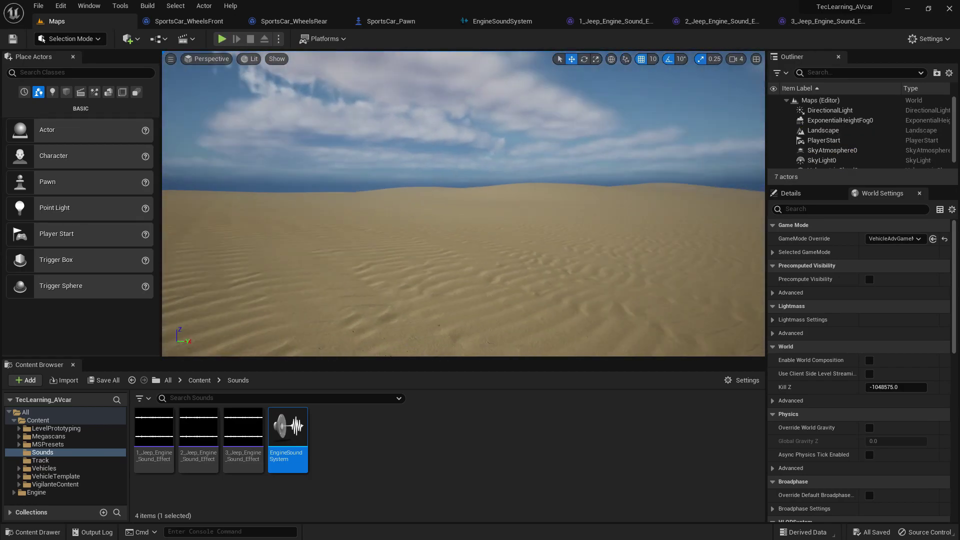